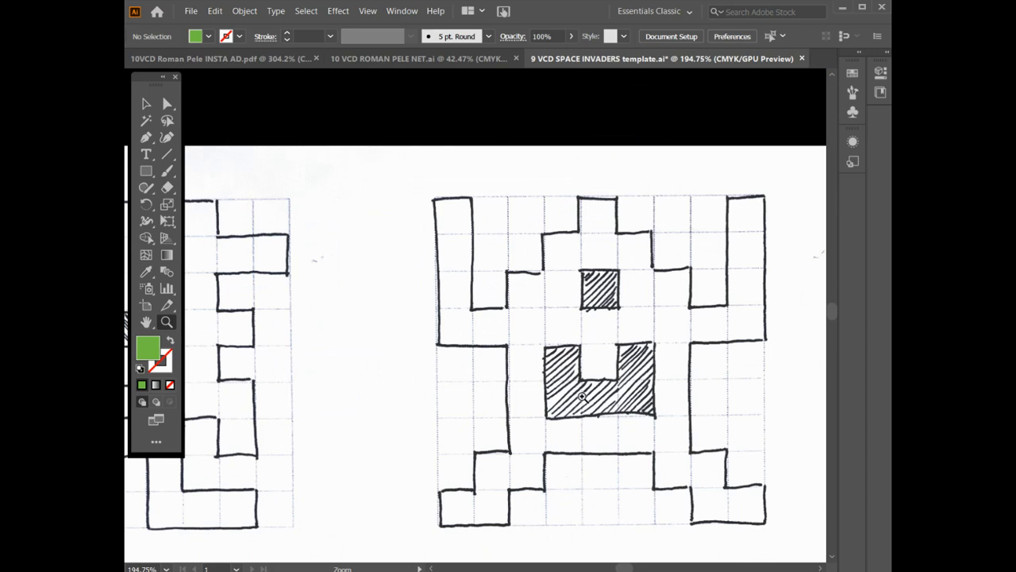
pyautogui.hscroll(4, 583, 397)
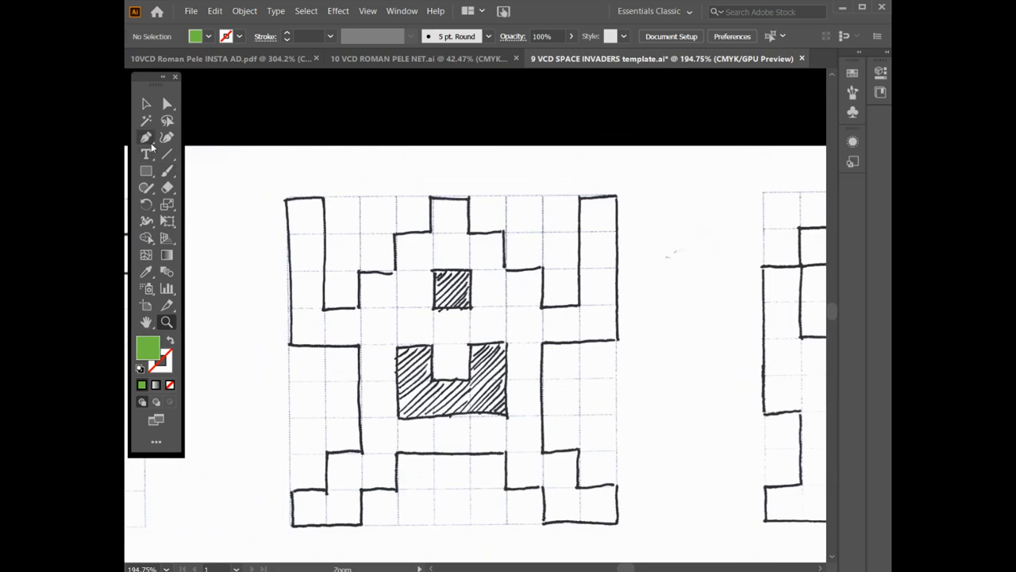
pyautogui.click(147, 139)
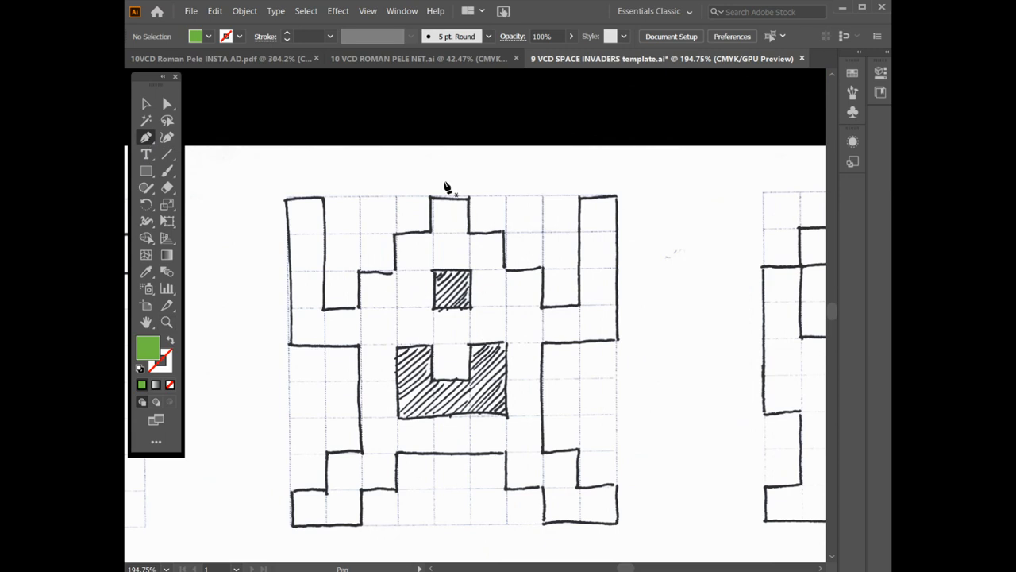
pyautogui.moveTo(438, 181); pyautogui.dragTo(609, 183)
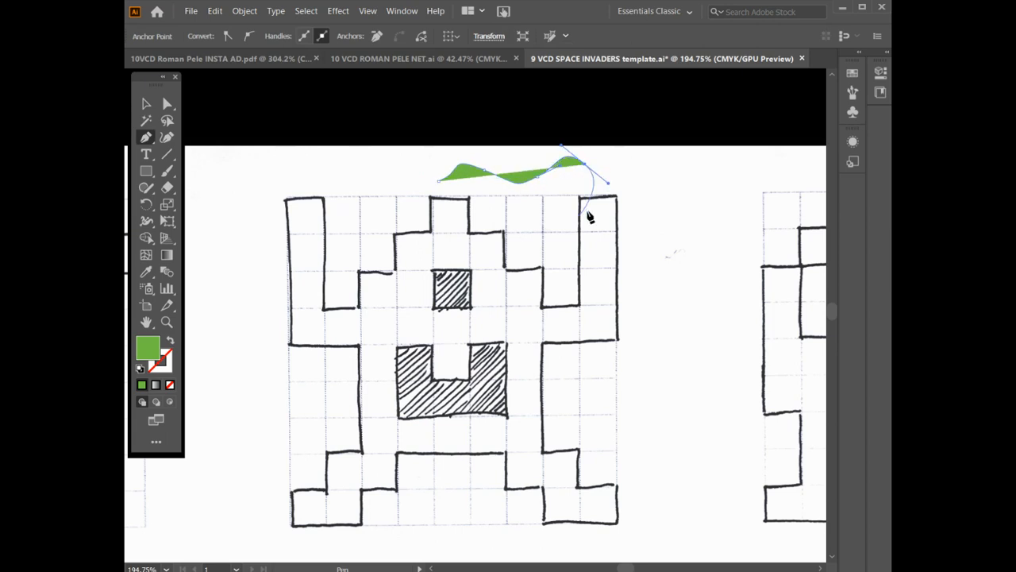
pyautogui.moveTo(569, 221); pyautogui.dragTo(532, 225)
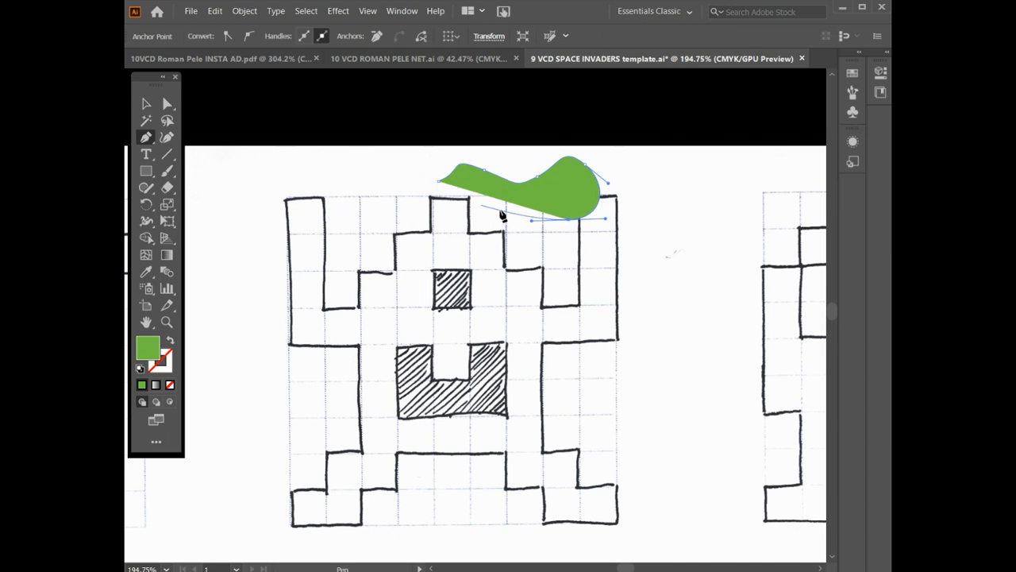
pyautogui.moveTo(461, 201); pyautogui.dragTo(411, 228)
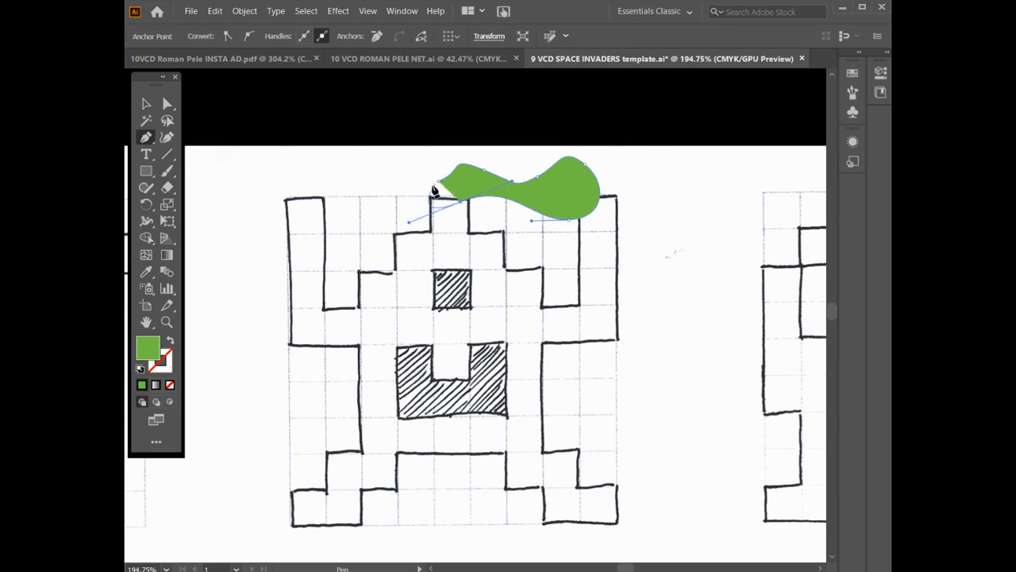
pyautogui.moveTo(439, 181); pyautogui.dragTo(442, 182)
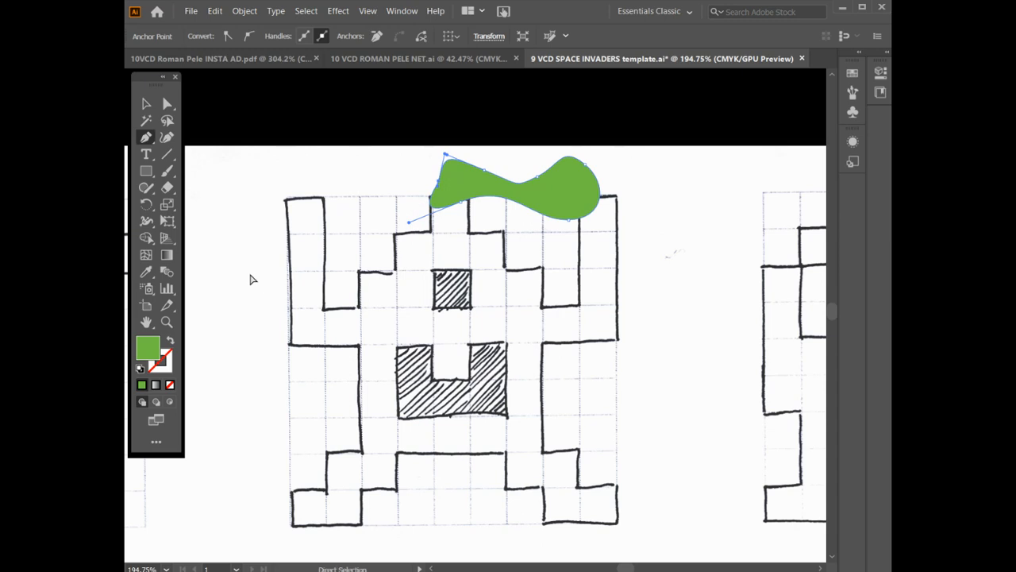
pyautogui.hotkey('ctrl', 'z')
pyautogui.hotkey('ctrl', 'z')
pyautogui.hotkey('ctrl', 'z')
pyautogui.hotkey('ctrl', 'z')
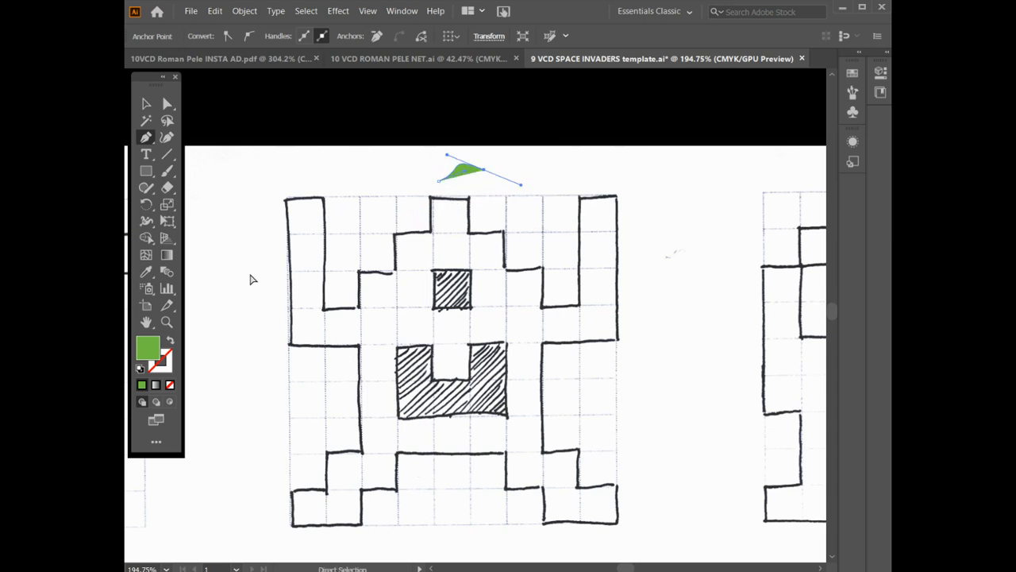
pyautogui.hotkey('ctrl', 'z')
pyautogui.hotkey('ctrl', 'z')
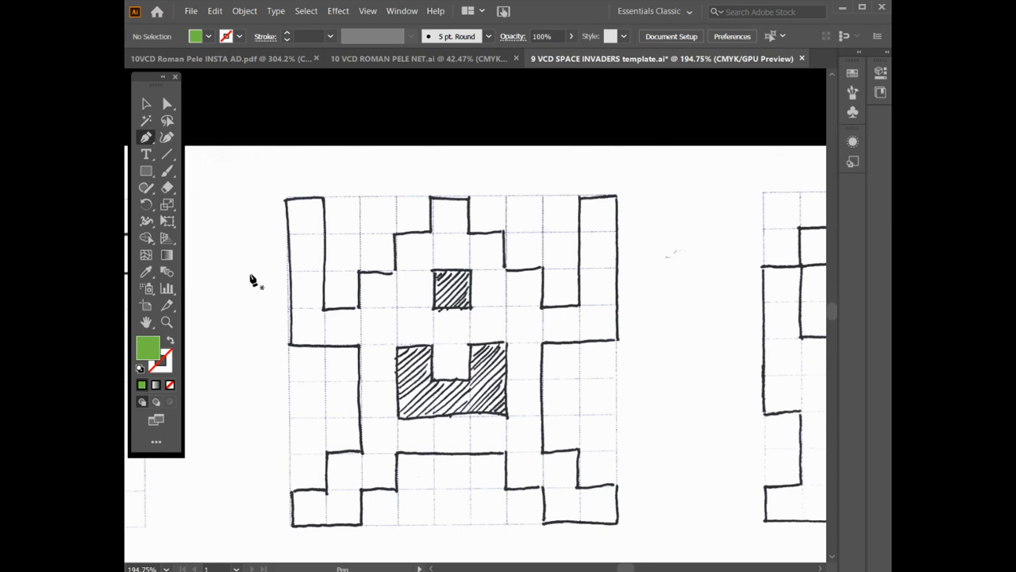
# Step: Swap to no fill with a green stroke, and start tracing the invader's outline with the Pen tool from the head down the right-hand steps
pyautogui.click(170, 340)
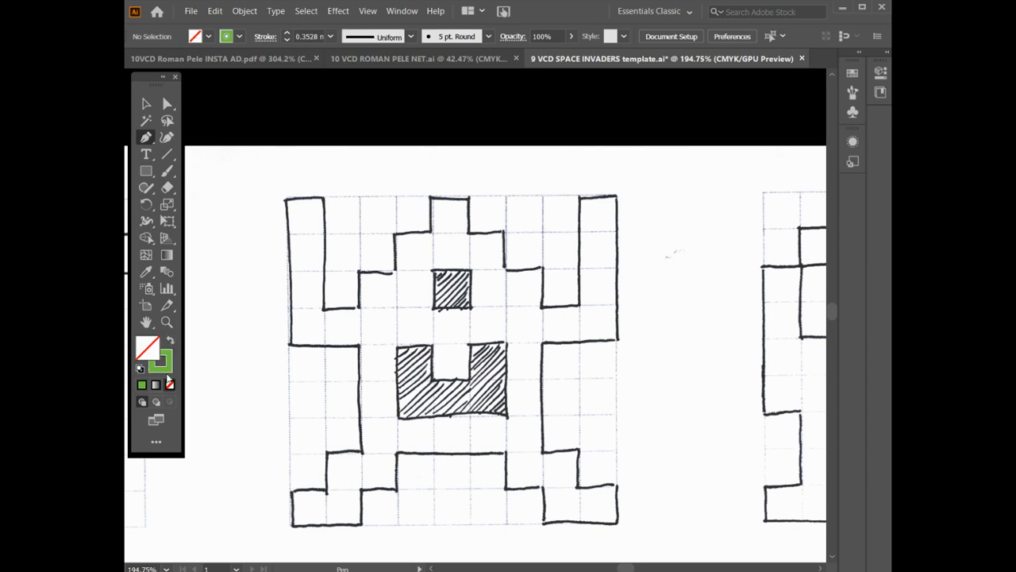
pyautogui.click(166, 368)
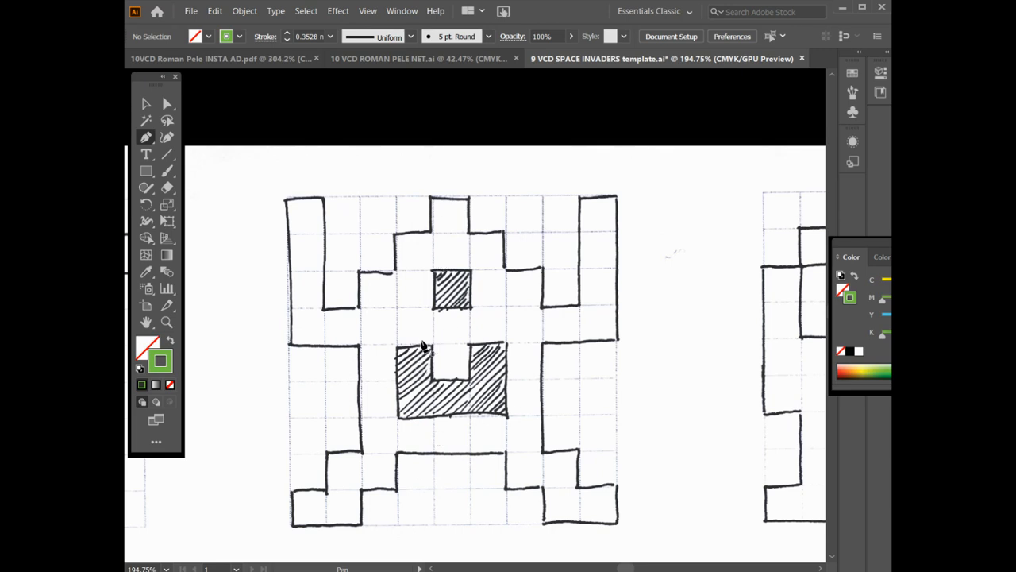
pyautogui.click(432, 198)
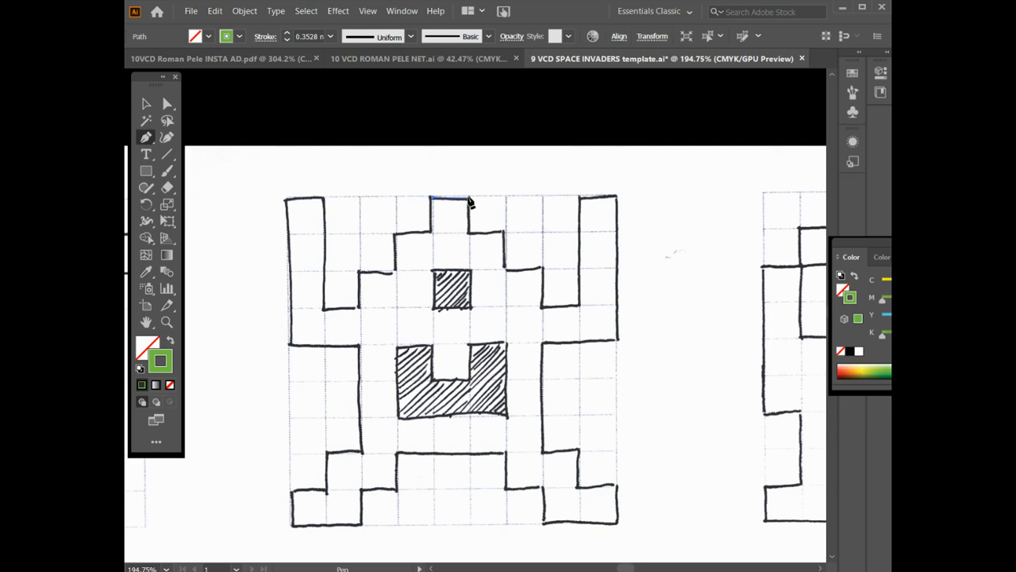
pyautogui.click(468, 200)
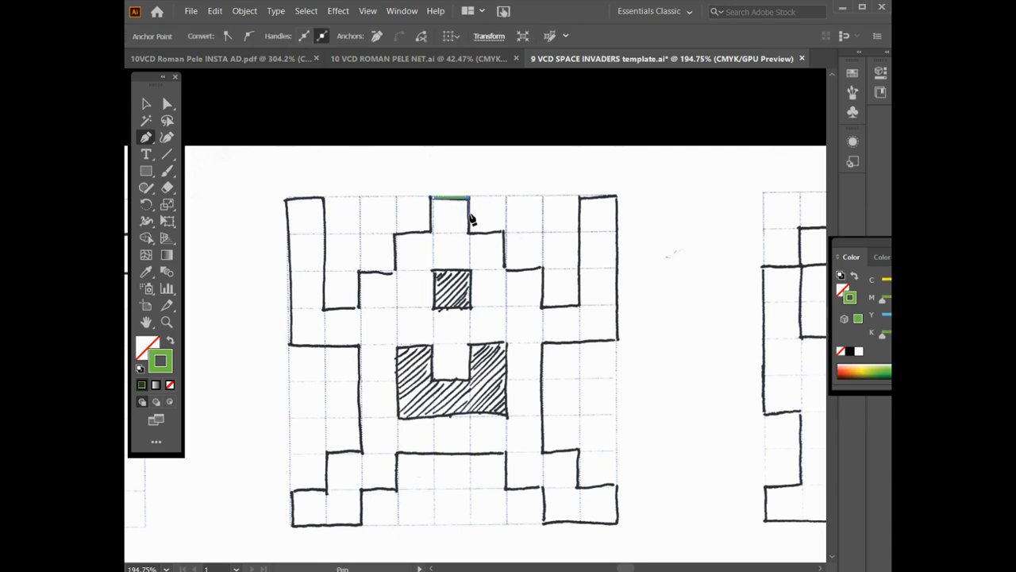
pyautogui.click(469, 233)
pyautogui.click(505, 234)
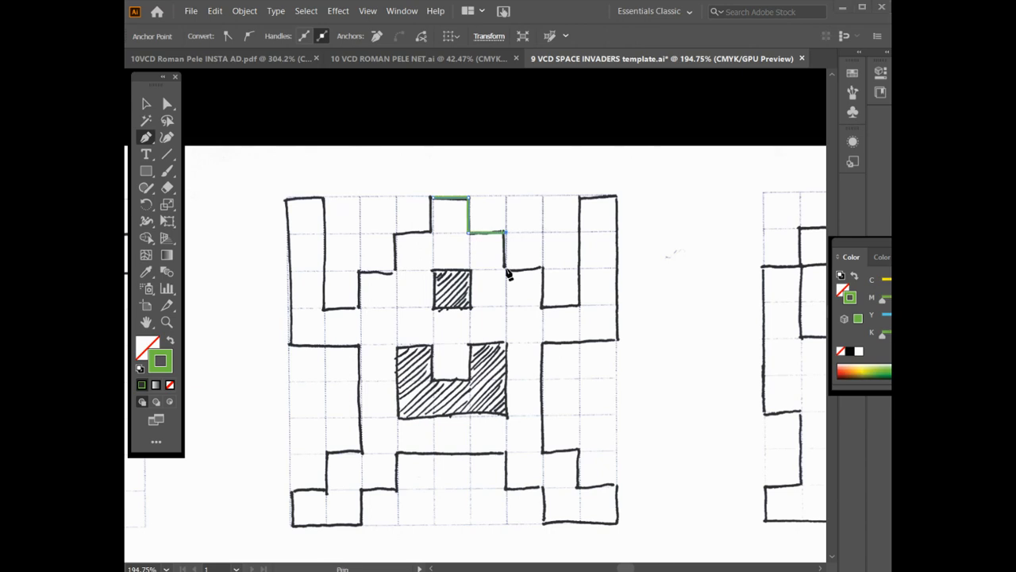
pyautogui.keyDown('shift'); pyautogui.click(507, 271); pyautogui.keyUp('shift')
pyautogui.click(544, 271)
pyautogui.click(543, 307)
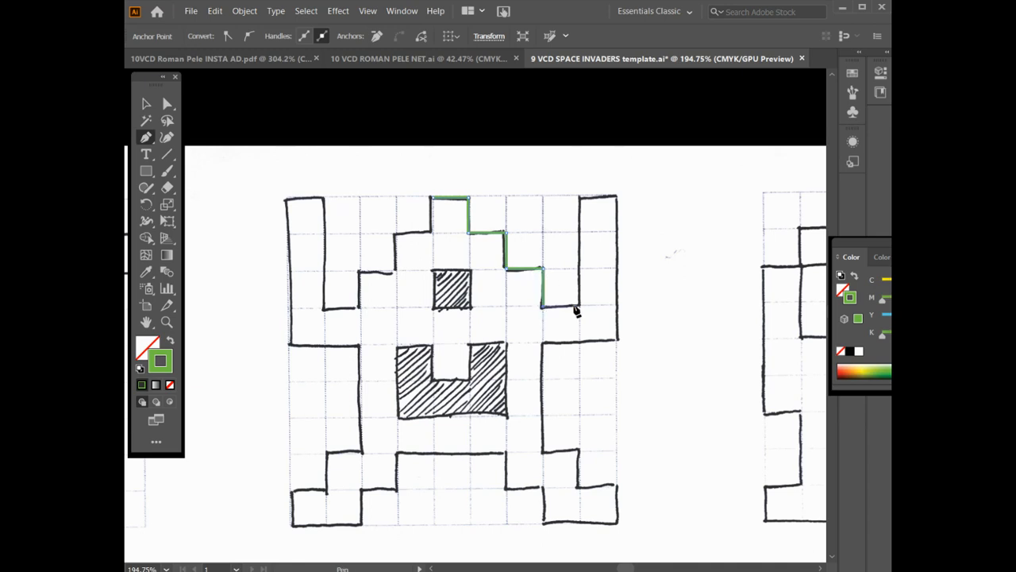
# Step: Continue the outline with straight segments around the invader's raised right-hand arm and back in to the body
pyautogui.click(580, 308)
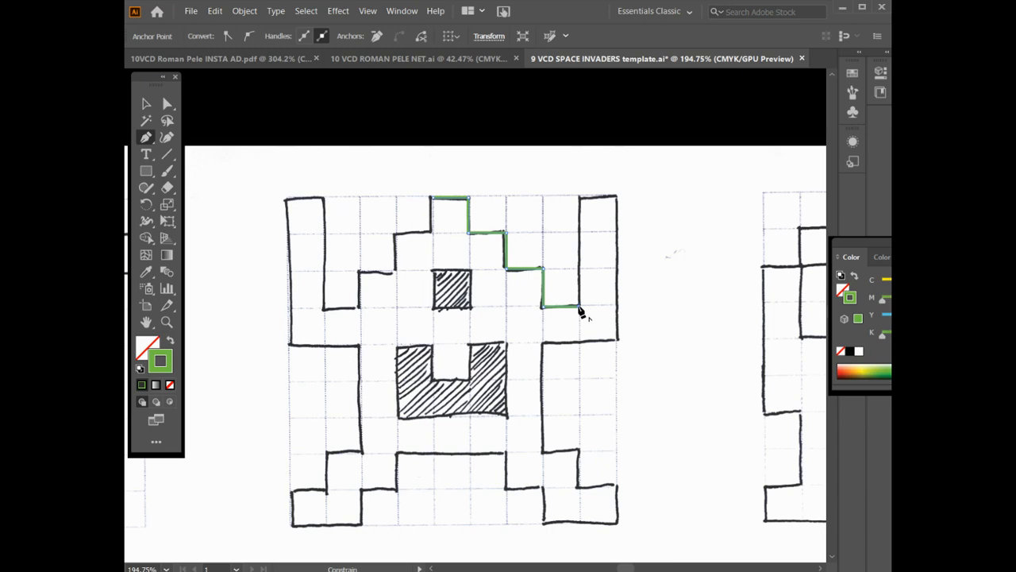
pyautogui.keyDown('shift'); pyautogui.click(580, 197); pyautogui.keyUp('shift')
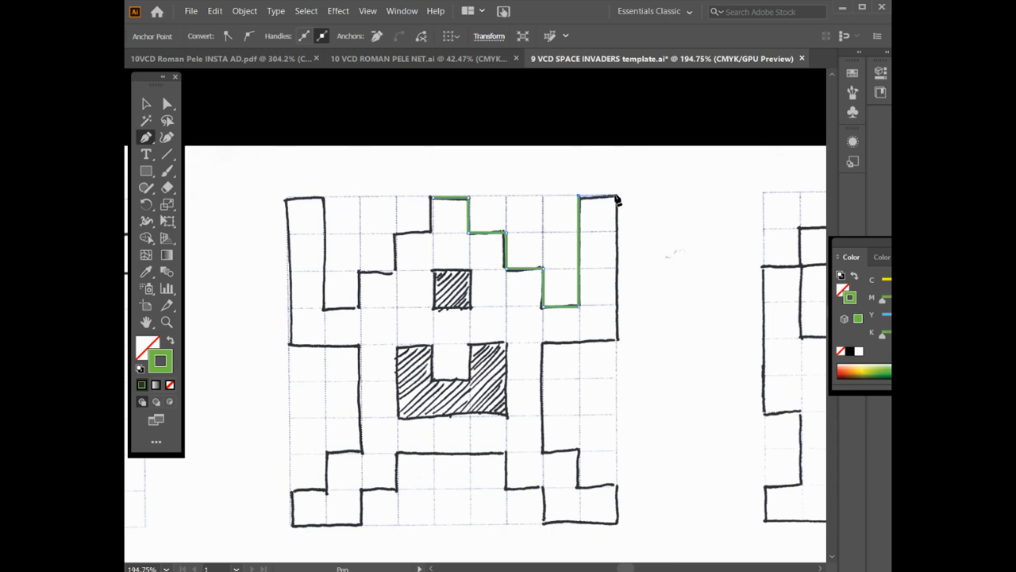
pyautogui.click(617, 197)
pyautogui.click(617, 341)
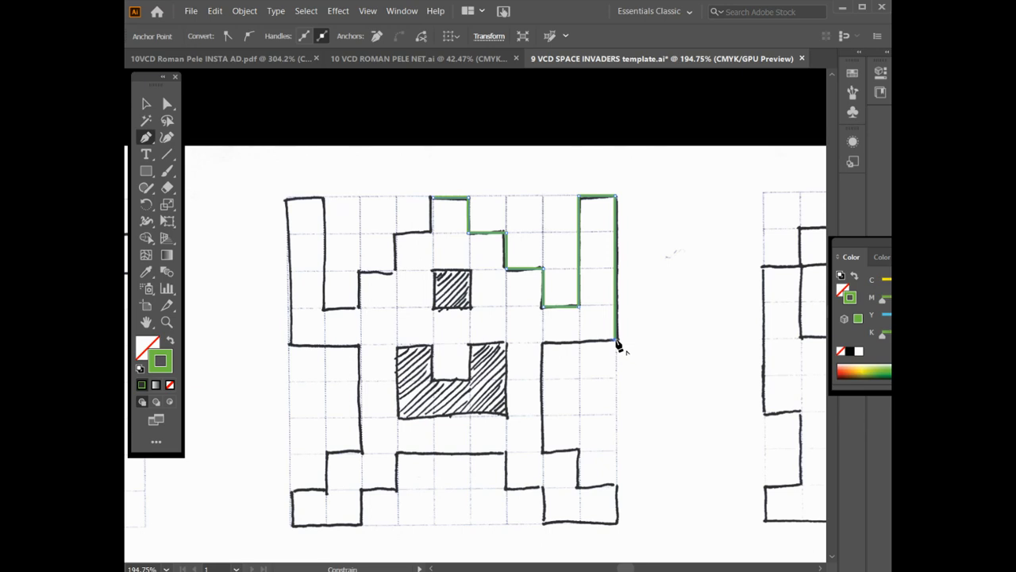
pyautogui.click(543, 342)
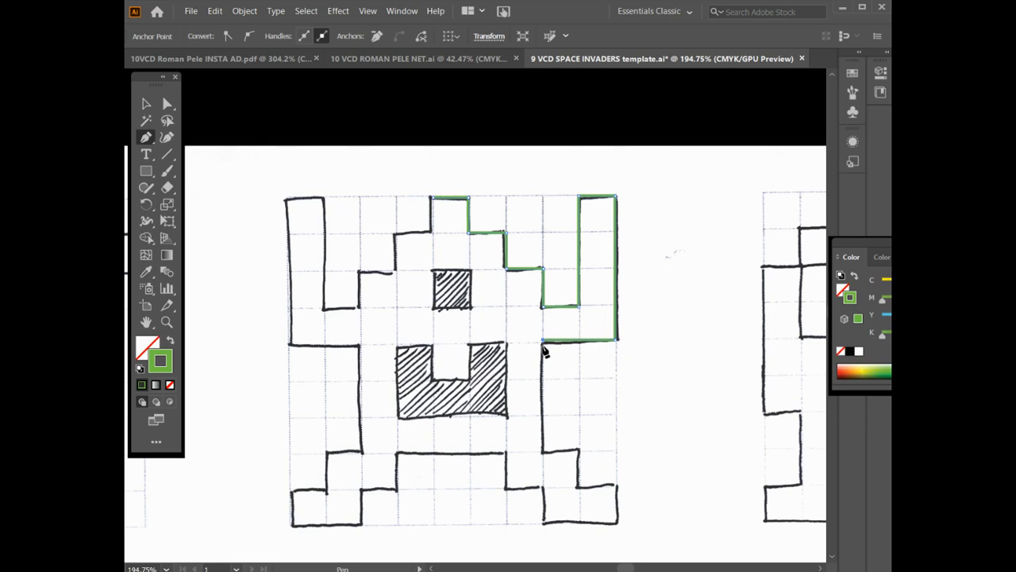
# Step: Trace the right side of the body, the stepped right-hand leg and foot, and the gap between the legs
pyautogui.click(543, 453)
pyautogui.click(579, 451)
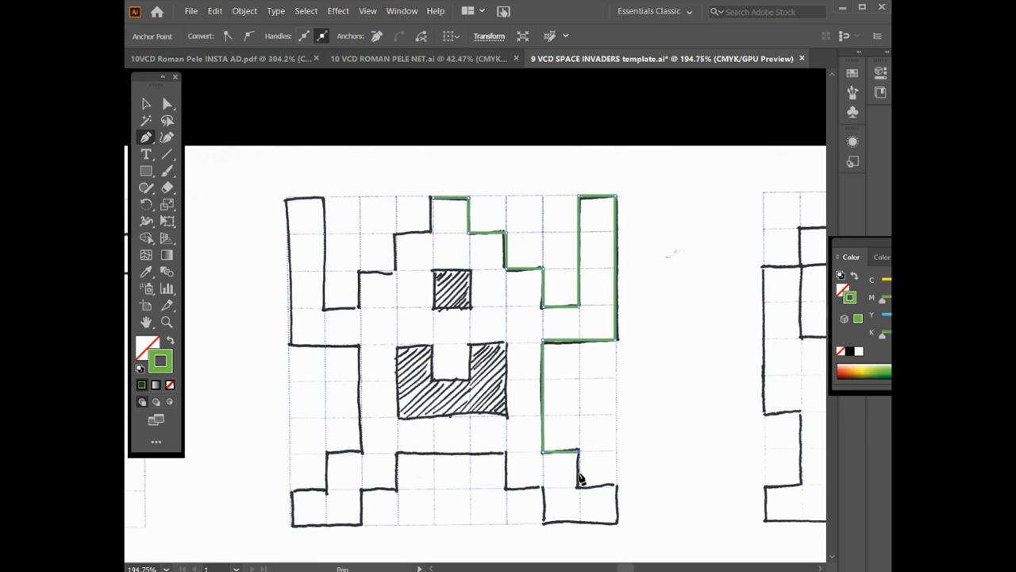
pyautogui.click(580, 487)
pyautogui.click(617, 486)
pyautogui.click(618, 524)
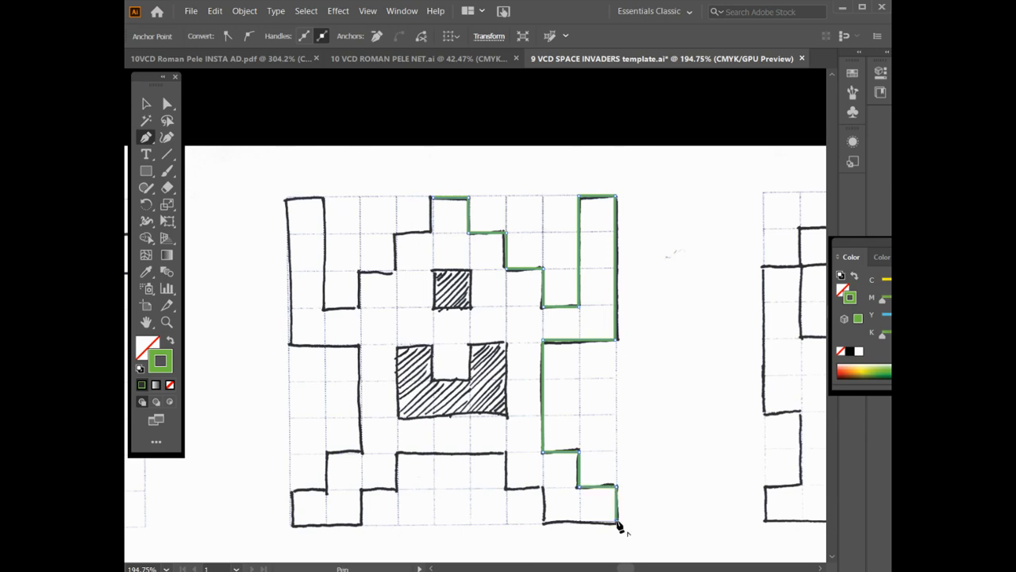
pyautogui.click(543, 522)
pyautogui.click(543, 487)
pyautogui.click(505, 488)
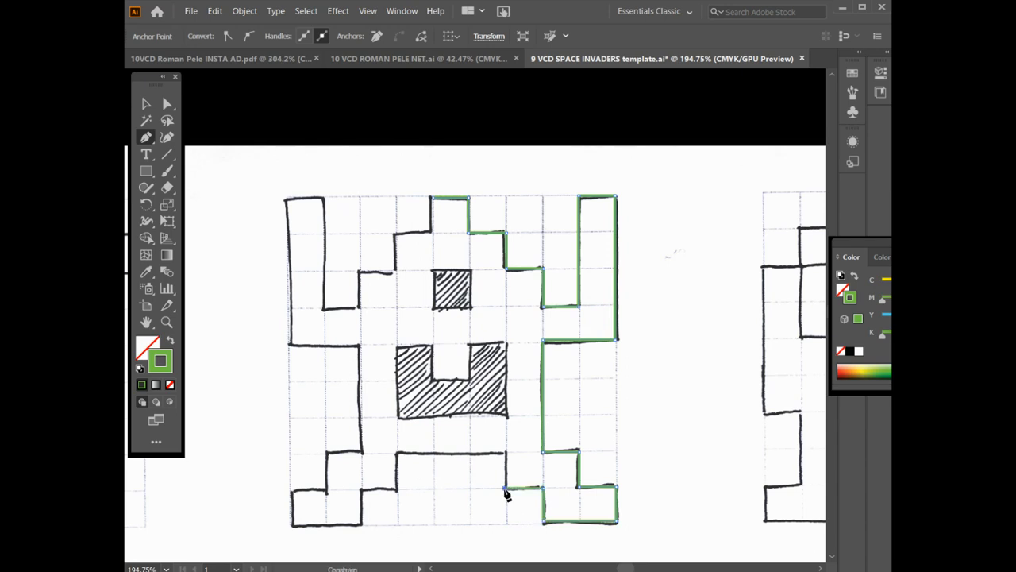
pyautogui.click(505, 454)
pyautogui.click(397, 453)
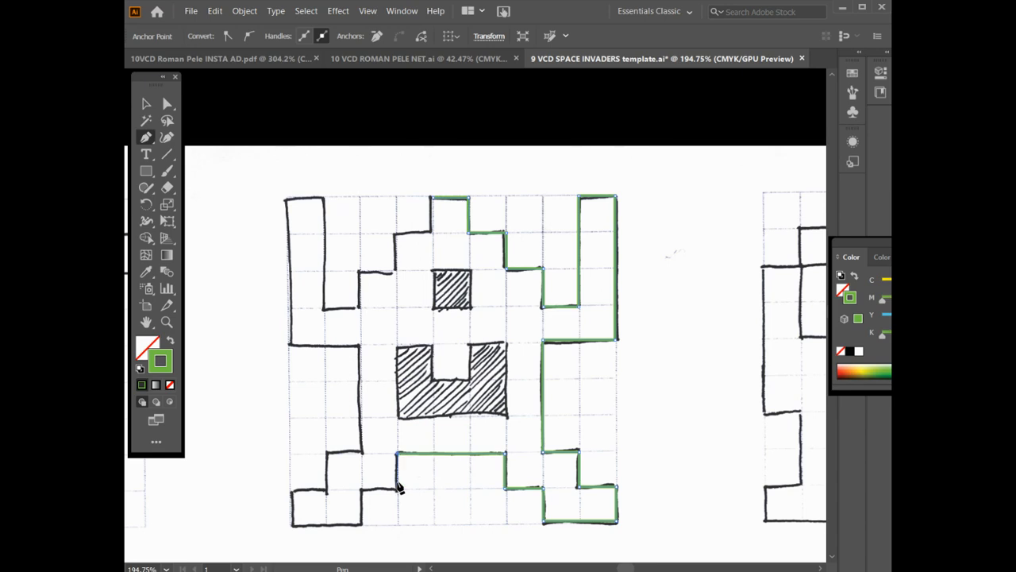
# Step: Trace the stepped left-hand foot and leg, continuing up the left side of the body to the arm
pyautogui.click(397, 489)
pyautogui.click(359, 489)
pyautogui.click(359, 525)
pyautogui.click(290, 525)
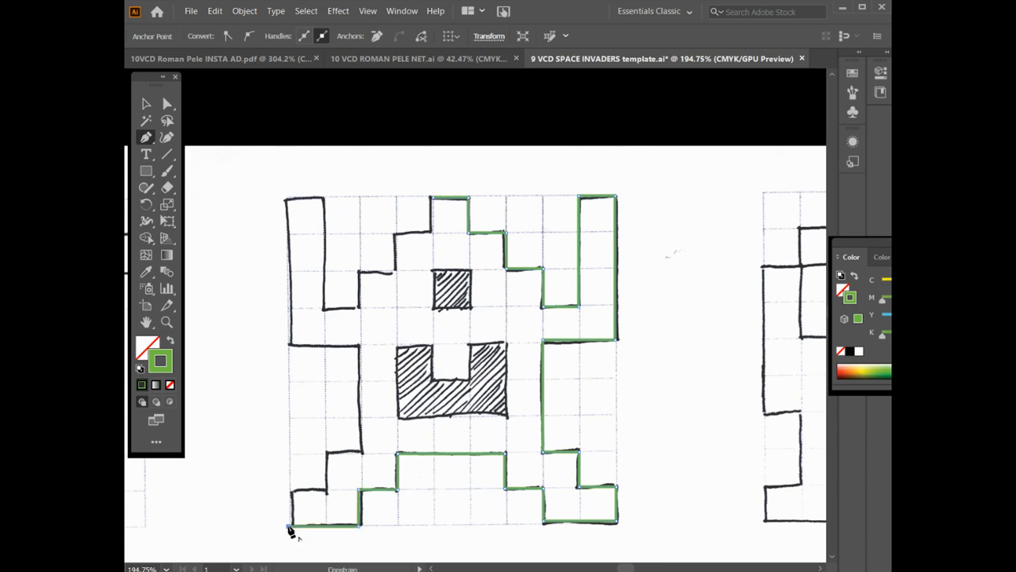
pyautogui.click(289, 490)
pyautogui.click(326, 490)
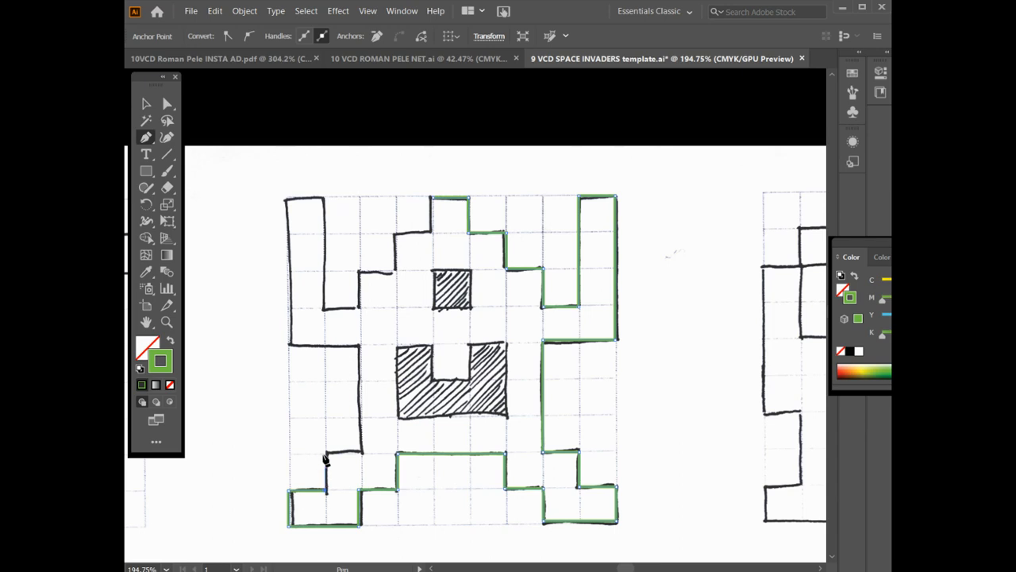
pyautogui.click(326, 452)
pyautogui.click(362, 452)
pyautogui.click(362, 347)
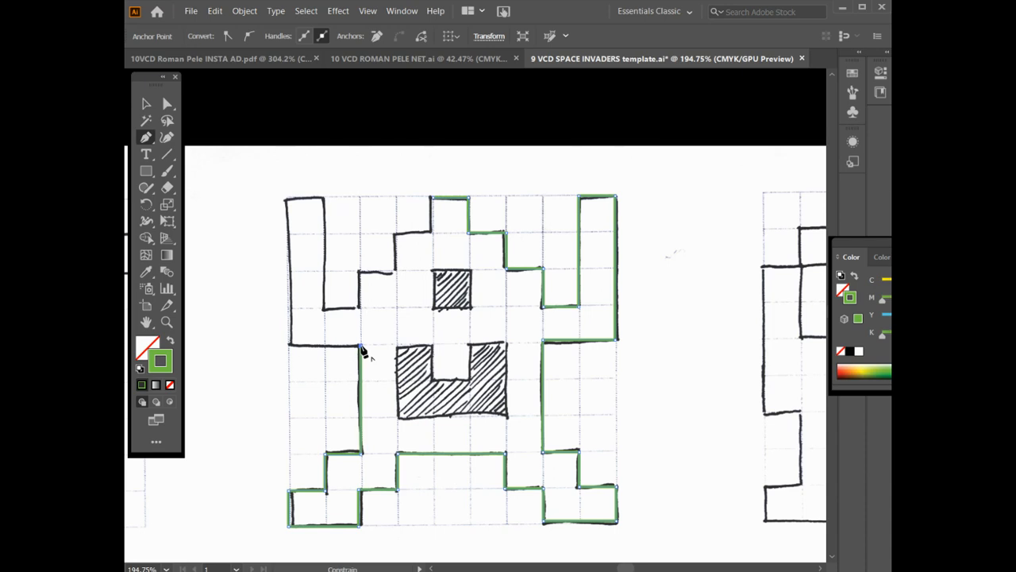
# Step: Trace around the raised left-hand arm down to the base of the head's left-hand steps
pyautogui.click(290, 345)
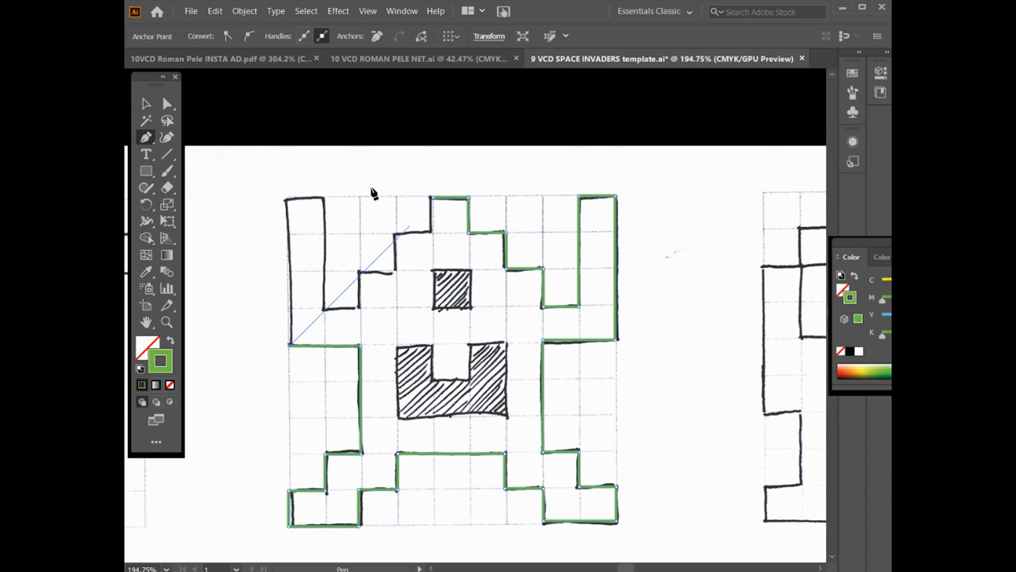
pyautogui.click(289, 199)
pyautogui.click(324, 199)
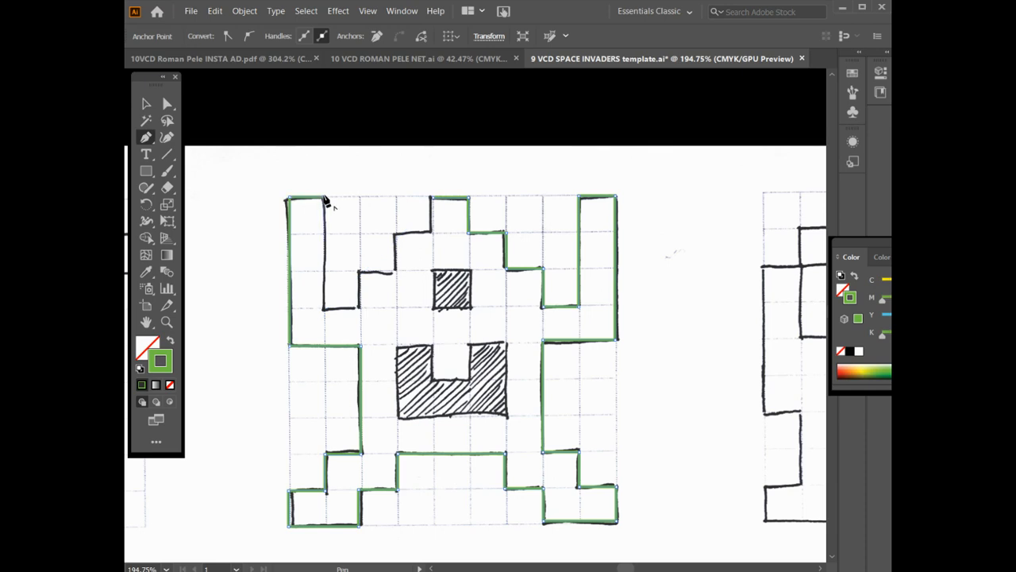
pyautogui.click(324, 309)
pyautogui.click(359, 309)
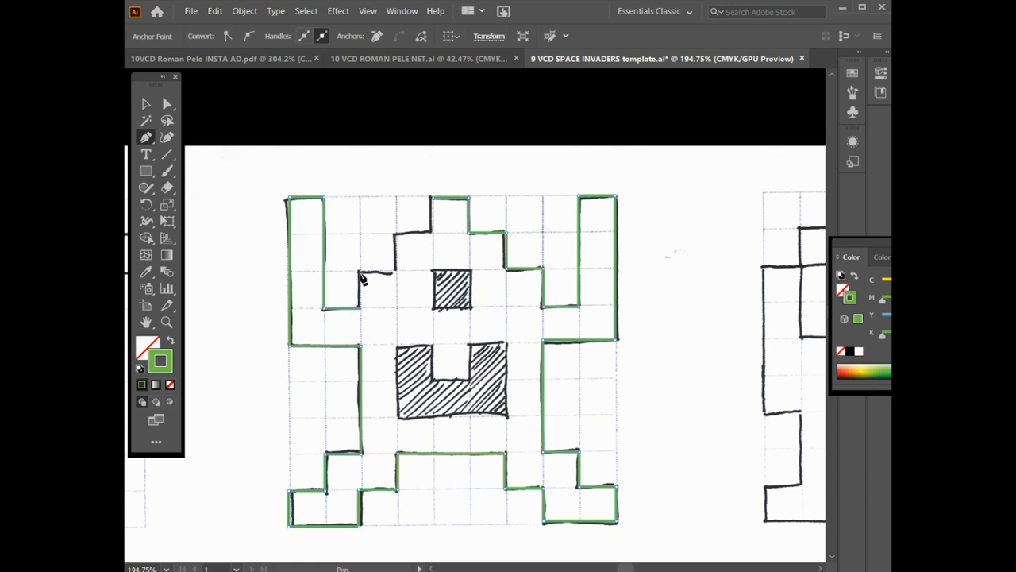
# Step: Trace the left-hand steps to close the outline at the head, and nudge the left foot's inner edge onto the sketched line
pyautogui.click(359, 273)
pyautogui.click(397, 272)
pyautogui.click(395, 233)
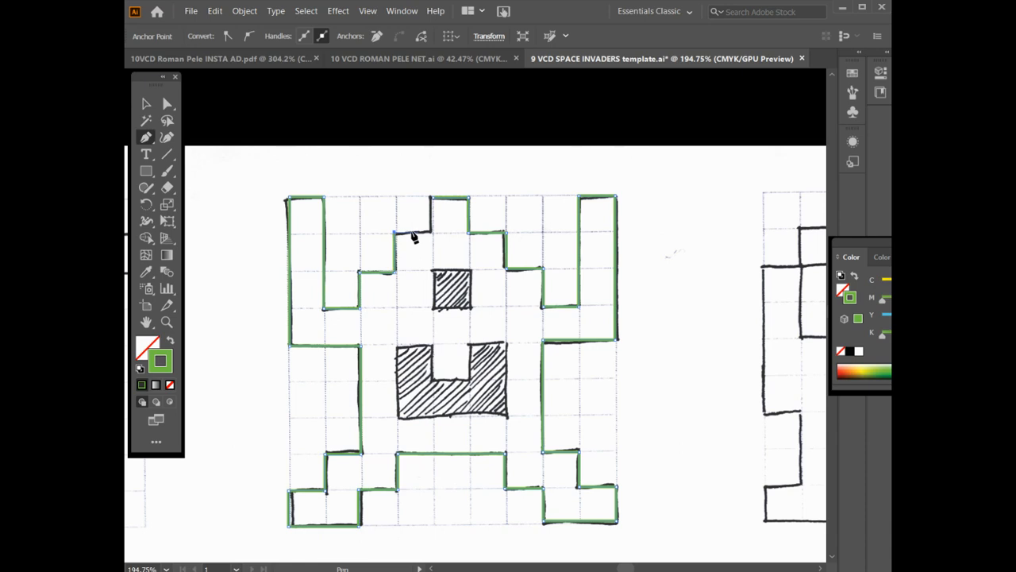
pyautogui.click(430, 233)
pyautogui.click(431, 197)
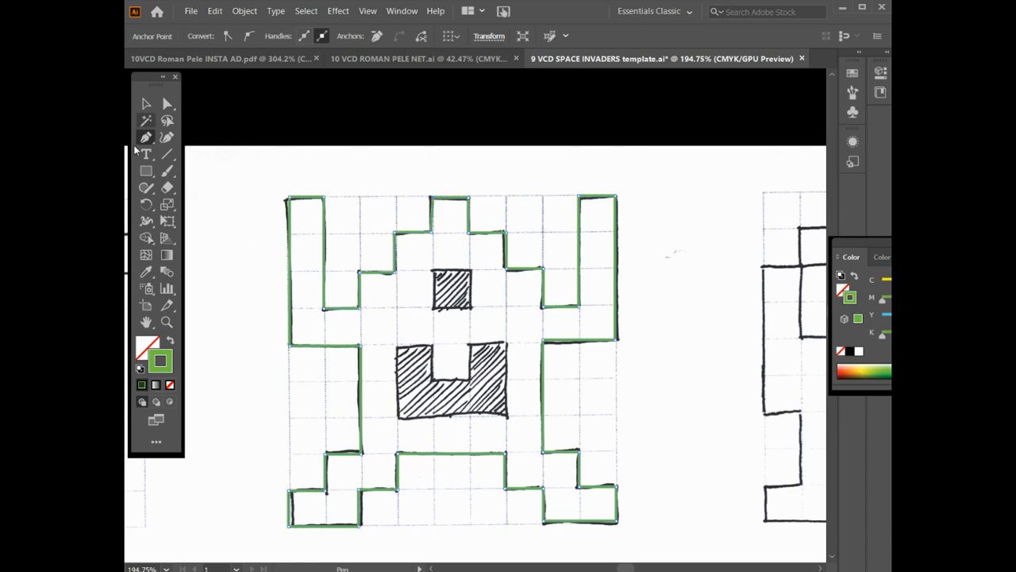
pyautogui.press('a')
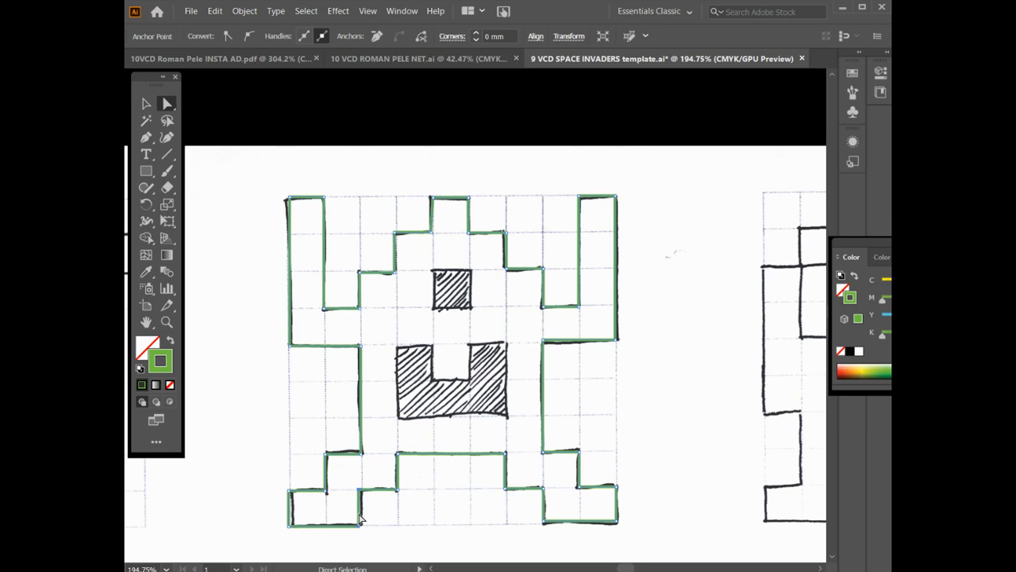
pyautogui.moveTo(359, 514); pyautogui.dragTo(363, 518)
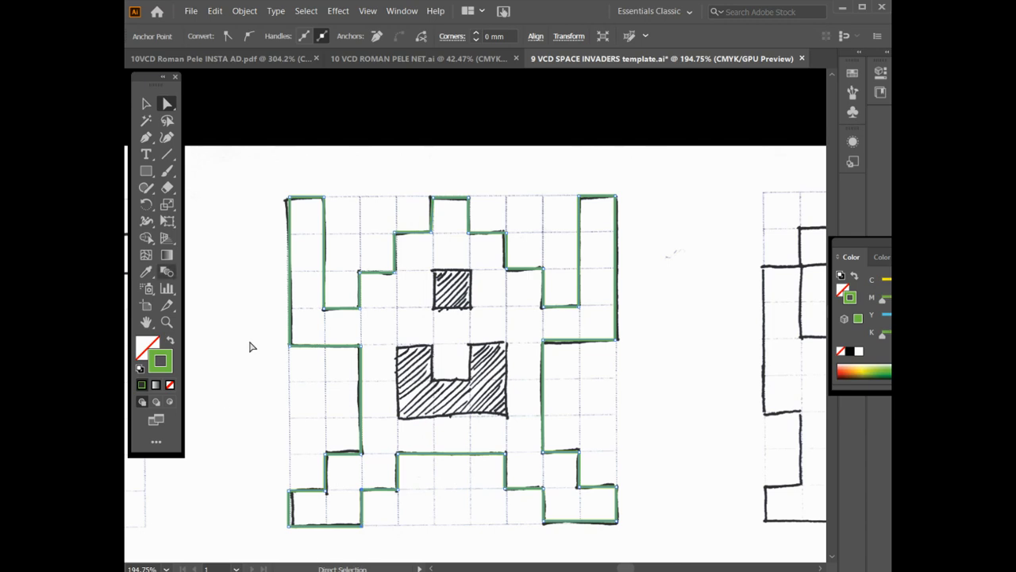
# Step: Draw a rectangle over the small hatched square in the middle of the invader's head
pyautogui.click(146, 173)
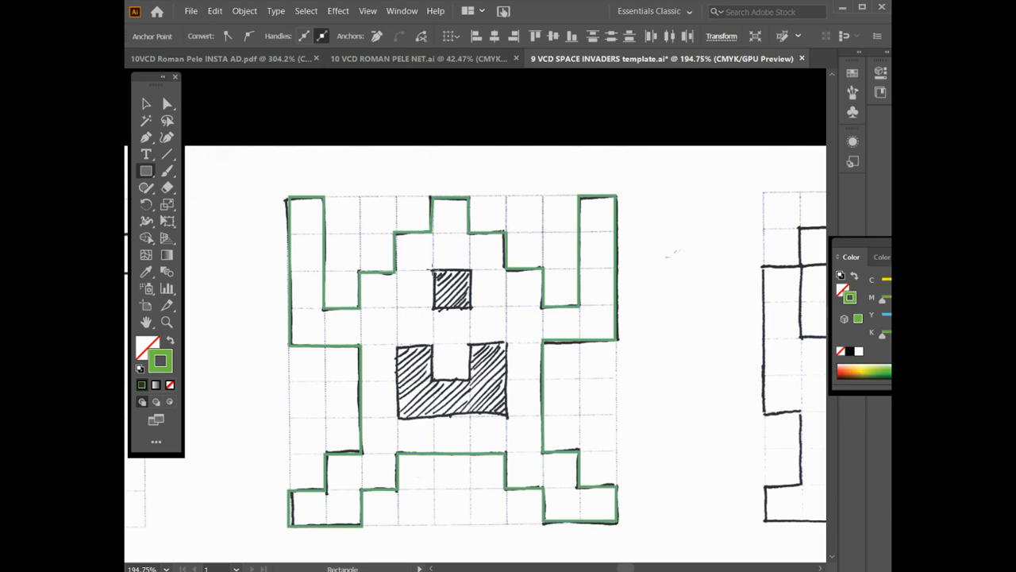
pyautogui.moveTo(432, 270)
pyautogui.mouseDown()
pyautogui.moveTo(461, 283)
pyautogui.moveTo(473, 309)
pyautogui.mouseUp()
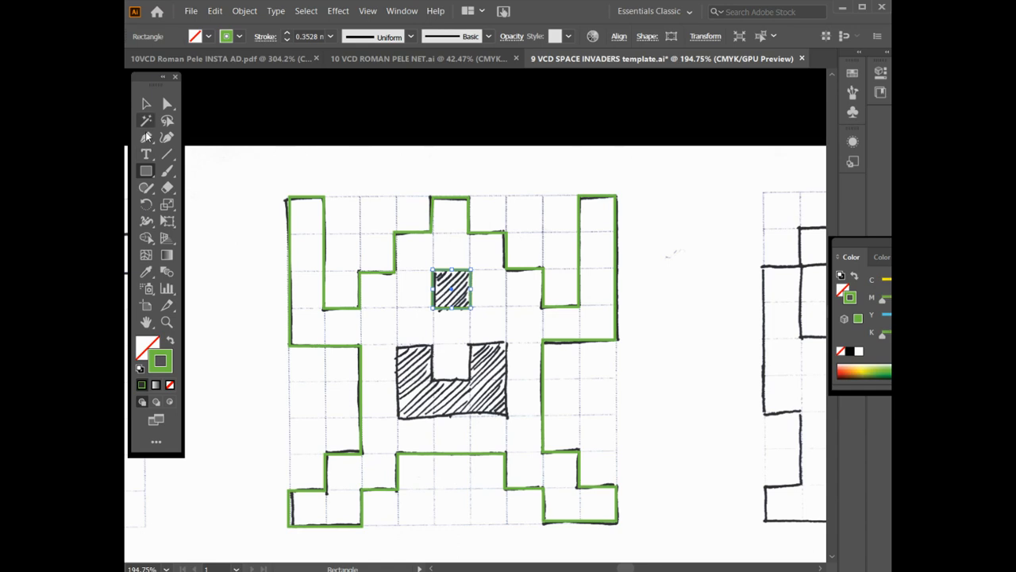
# Step: Trace the hatched U-shaped mouth with the Pen tool as a closed path of straight segments
pyautogui.click(146, 137)
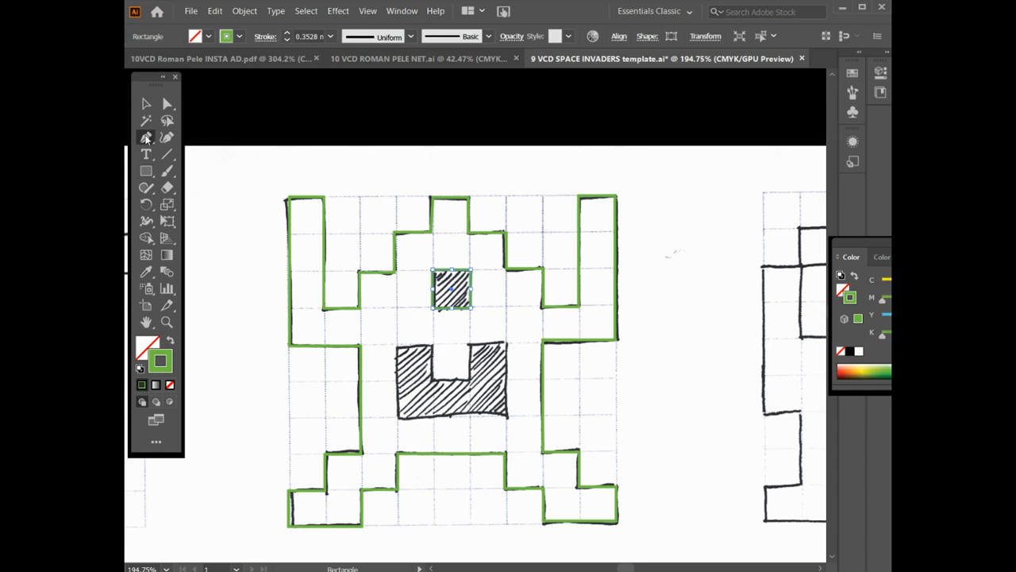
pyautogui.click(397, 345)
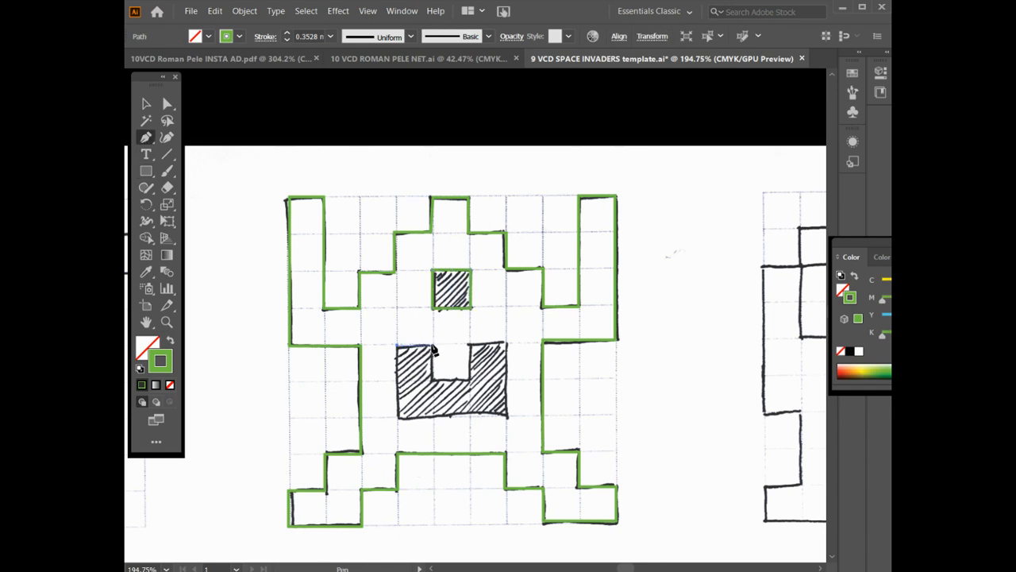
pyautogui.click(433, 346)
pyautogui.click(432, 379)
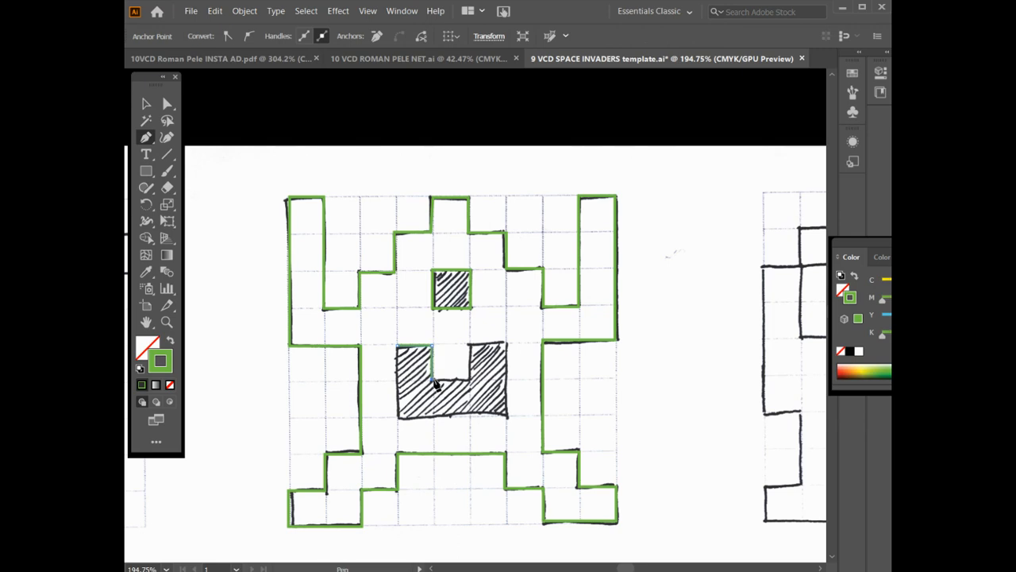
pyautogui.click(469, 379)
pyautogui.click(469, 344)
pyautogui.click(505, 345)
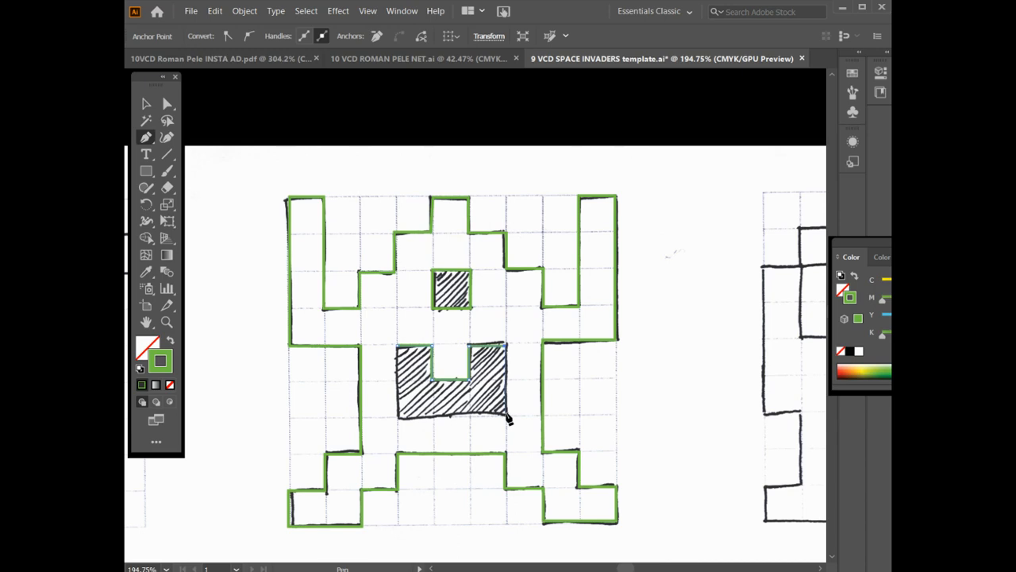
pyautogui.click(506, 415)
pyautogui.click(398, 416)
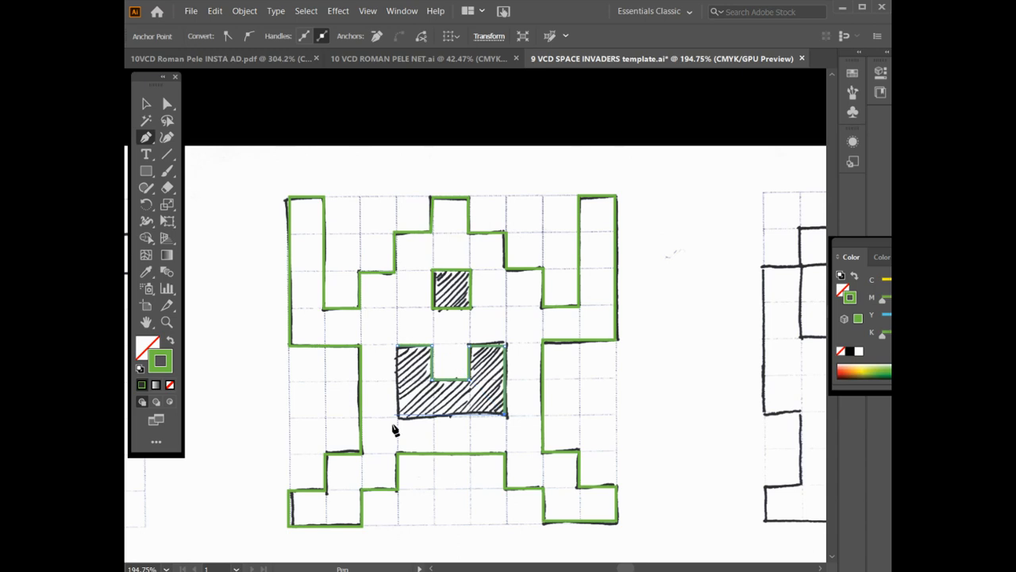
pyautogui.click(398, 347)
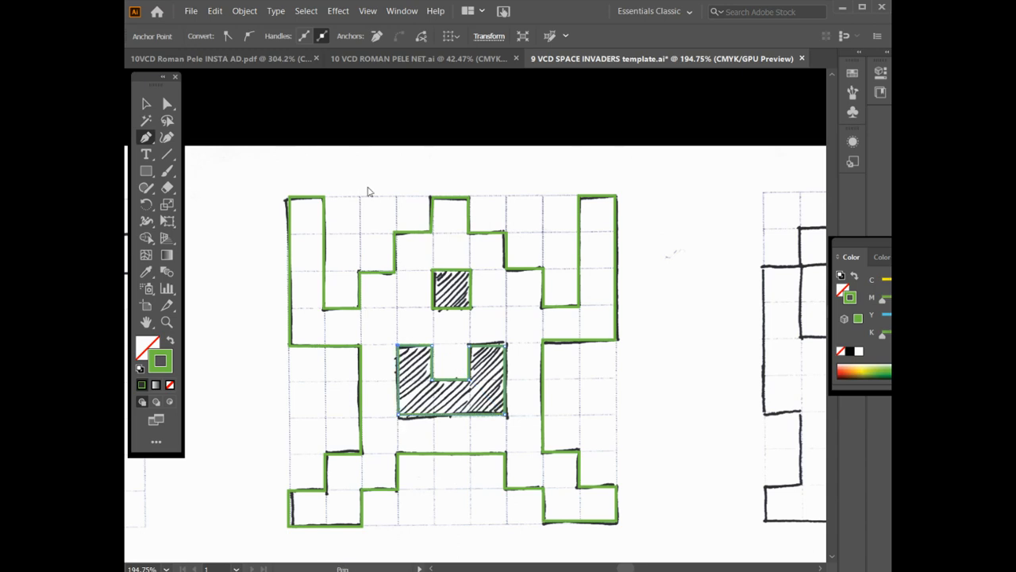